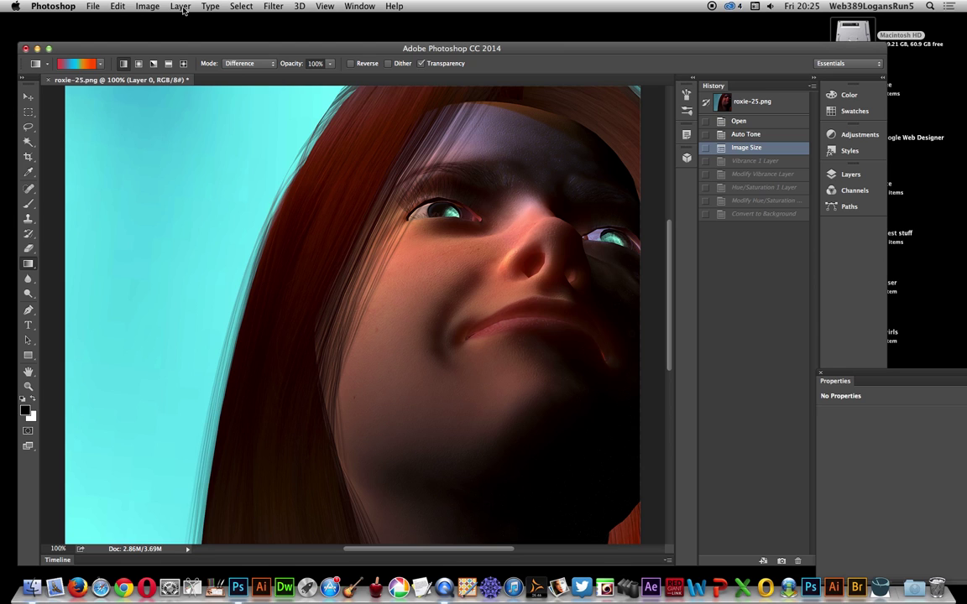
pyautogui.click(179, 6)
pyautogui.moveTo(146, 8)
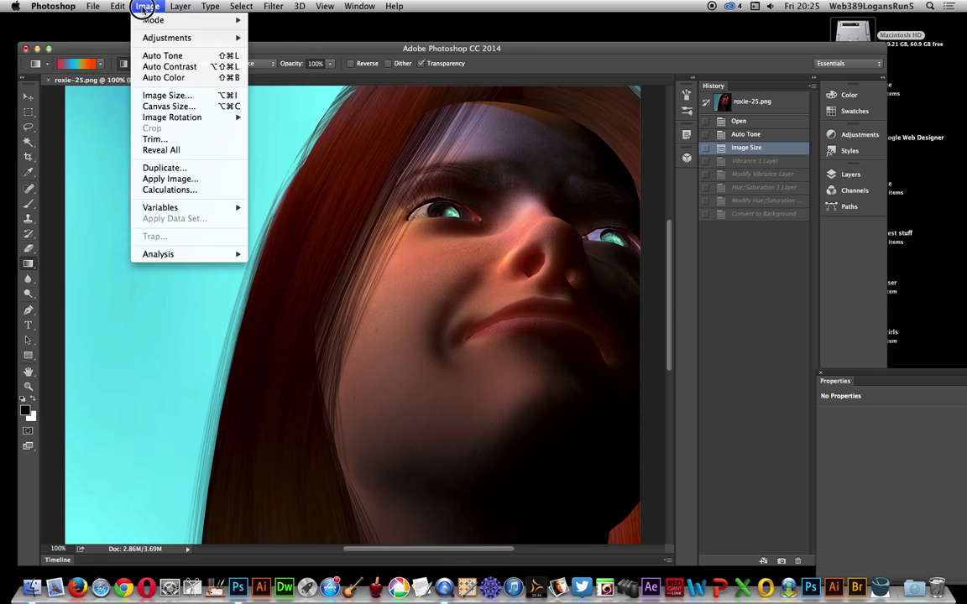
pyautogui.moveTo(168, 38)
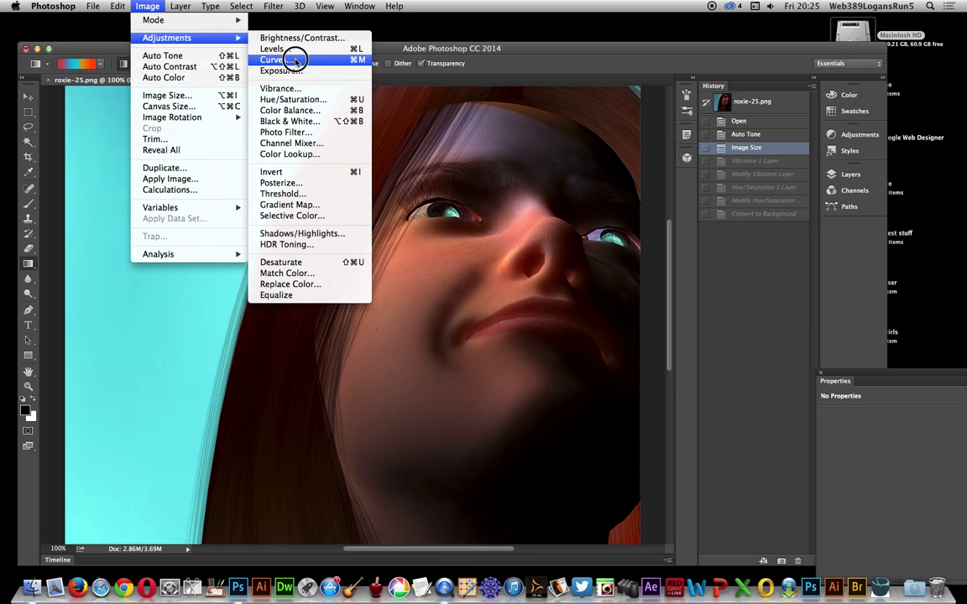
pyautogui.click(295, 156)
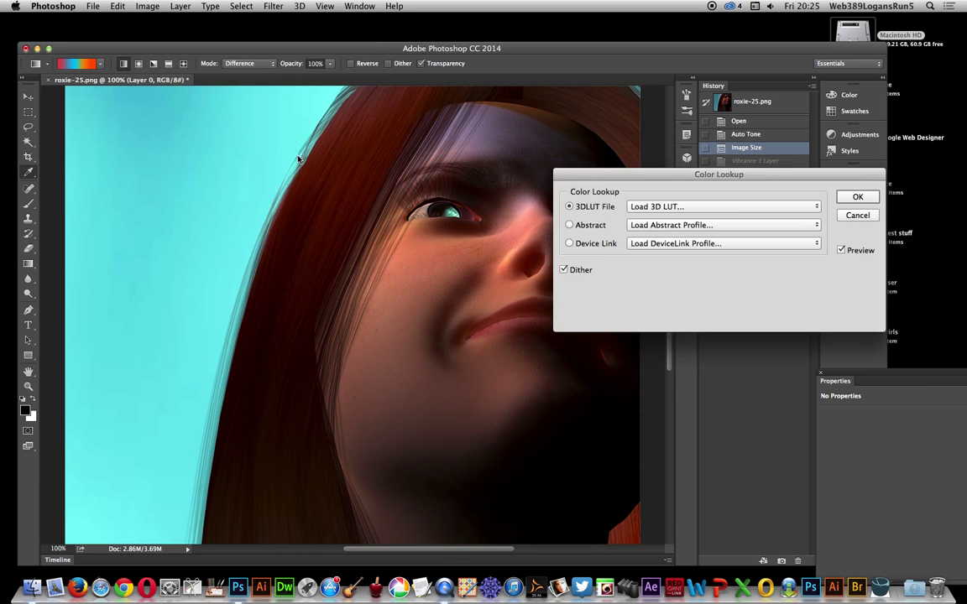
pyautogui.click(662, 206)
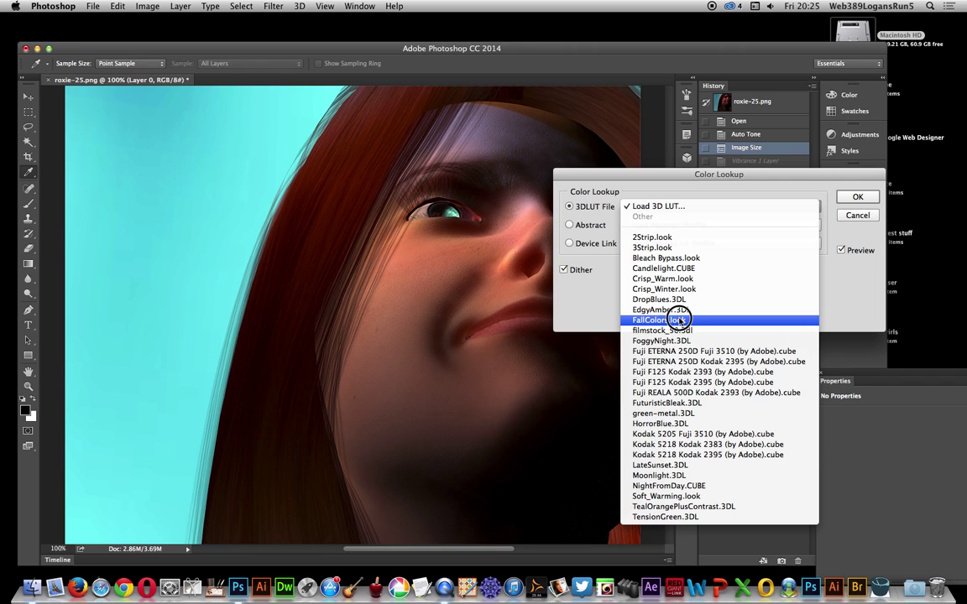
pyautogui.click(626, 166)
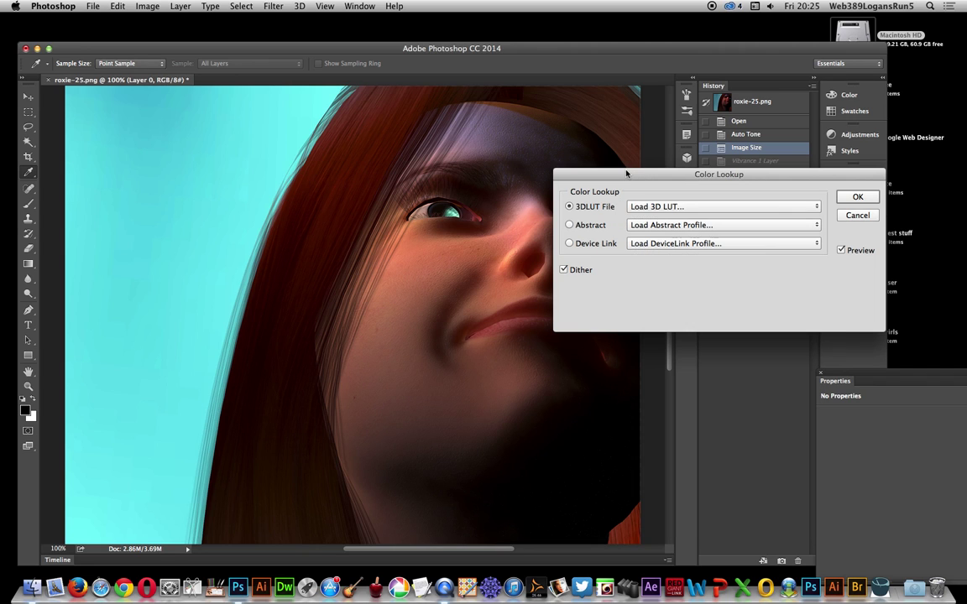
pyautogui.click(857, 216)
pyautogui.press('g')
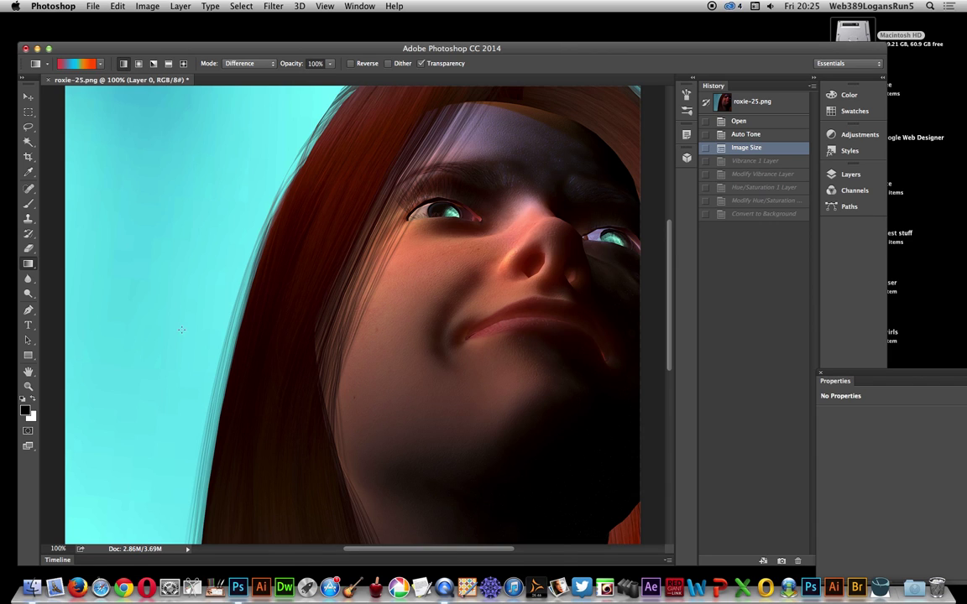
# - Add a Vibrance 1 adjustment layer to roxie-25.png with Vibrance +43 and Saturation +66
pyautogui.click(180, 7)
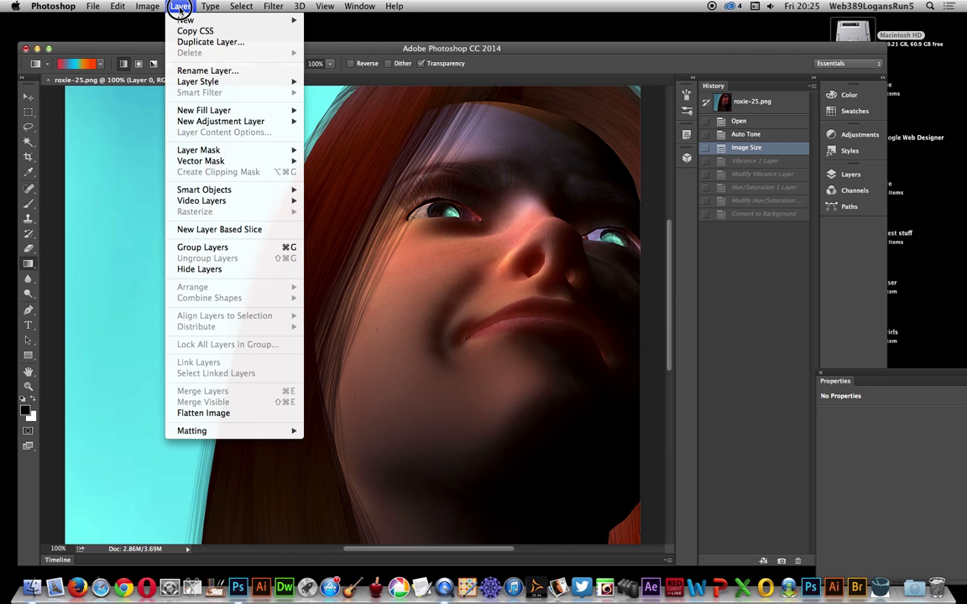
pyautogui.moveTo(214, 121)
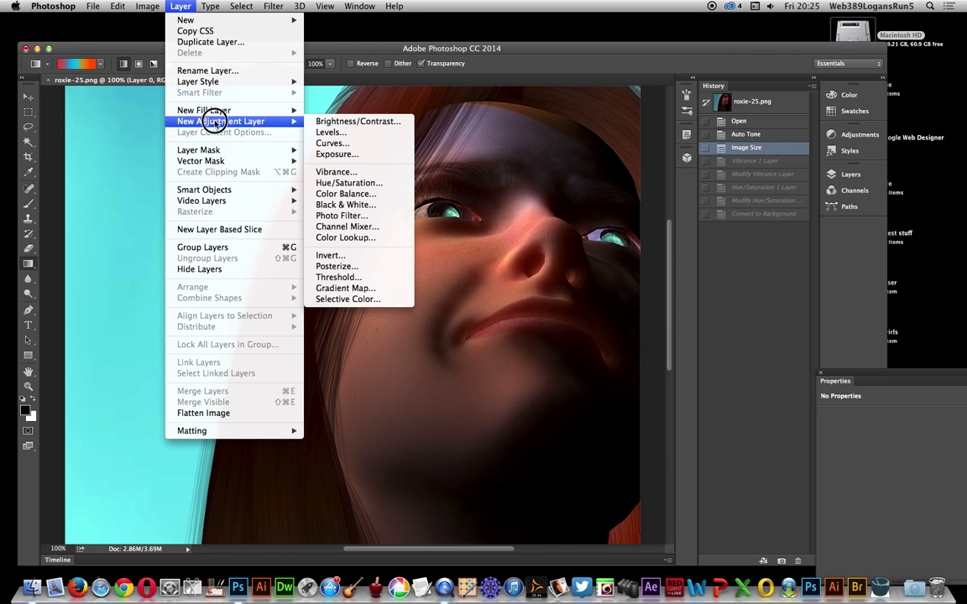
pyautogui.click(332, 171)
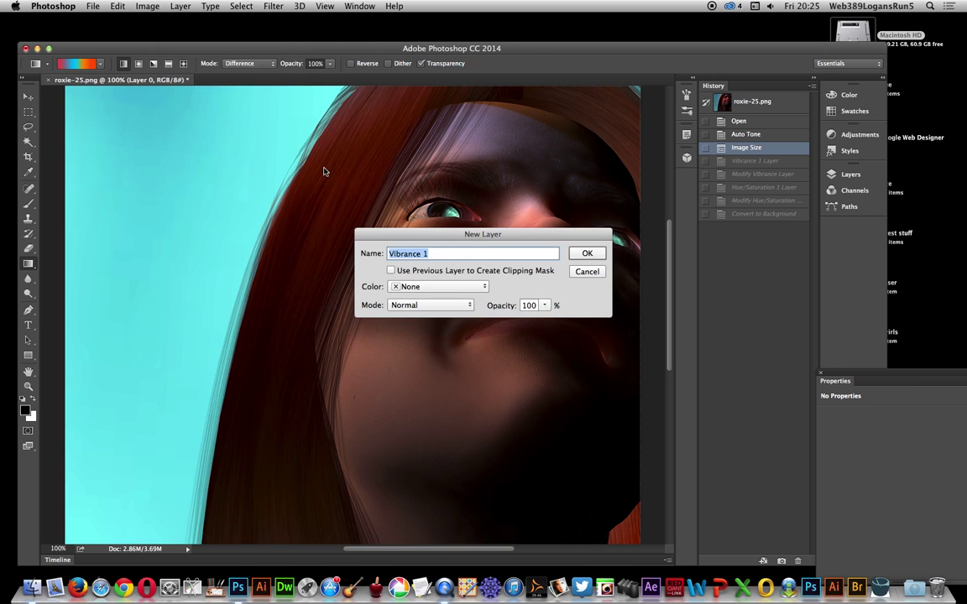
pyautogui.click(583, 255)
pyautogui.click(922, 429)
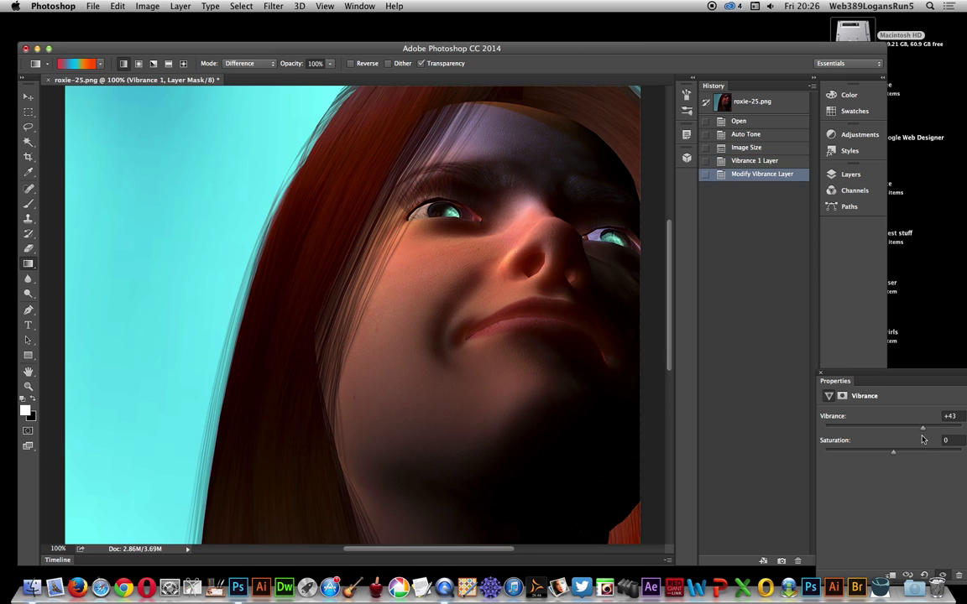
pyautogui.click(937, 451)
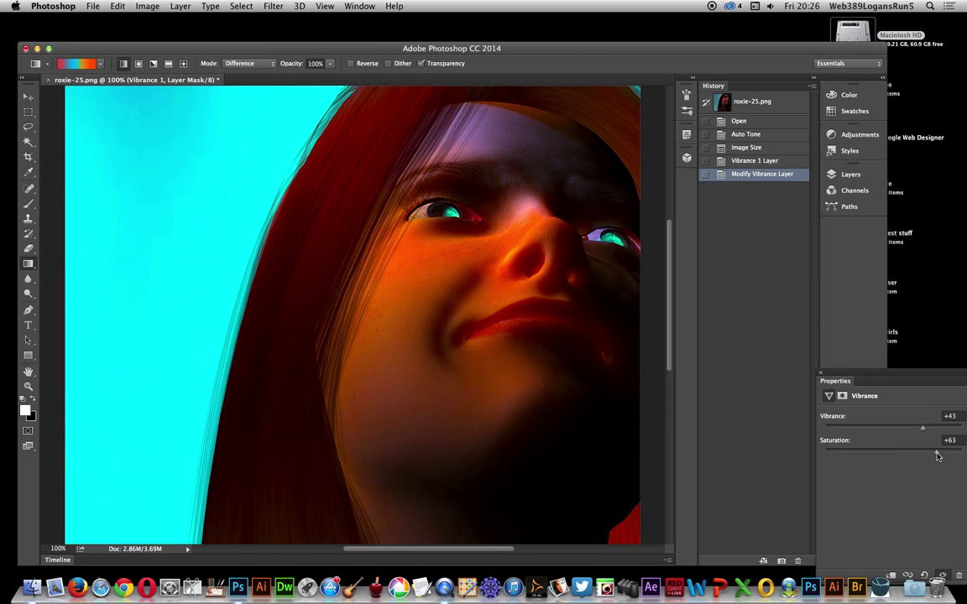
pyautogui.click(939, 451)
pyautogui.click(178, 6)
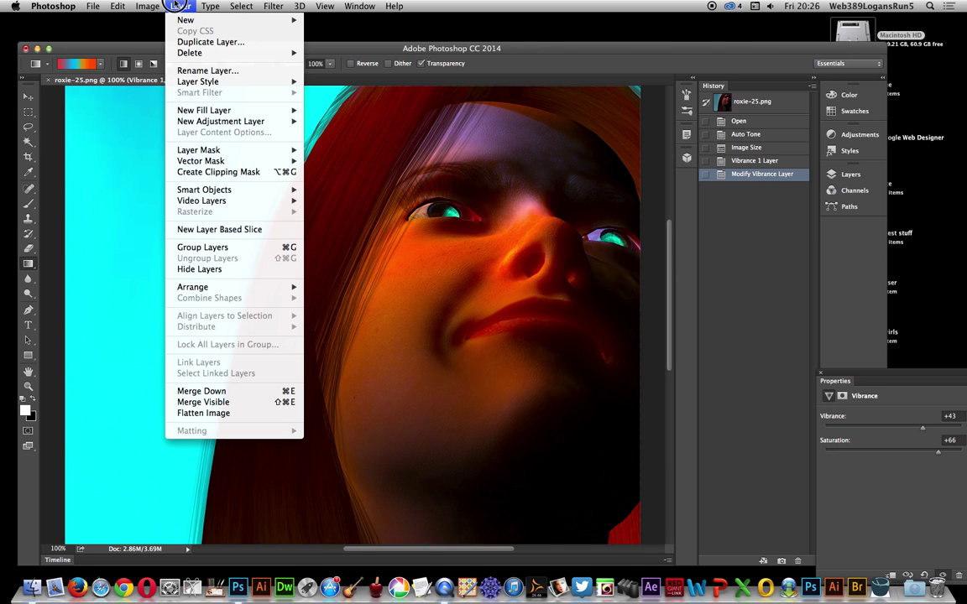
# - Add a Hue/Saturation adjustment layer with Hue +81, making the face green and background purple
pyautogui.moveTo(216, 122)
pyautogui.click(363, 182)
pyautogui.click(591, 251)
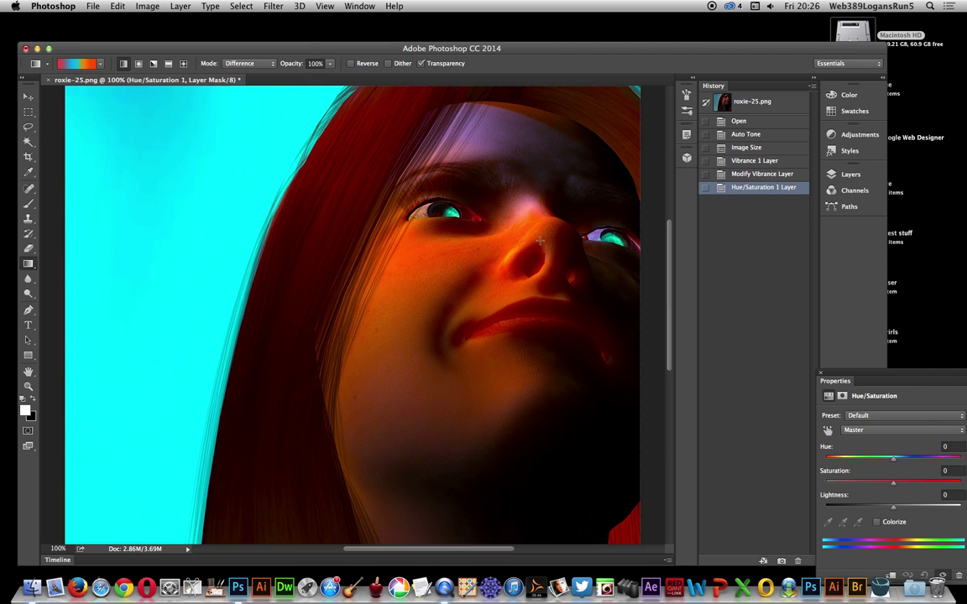
pyautogui.moveTo(892, 458); pyautogui.dragTo(936, 461)
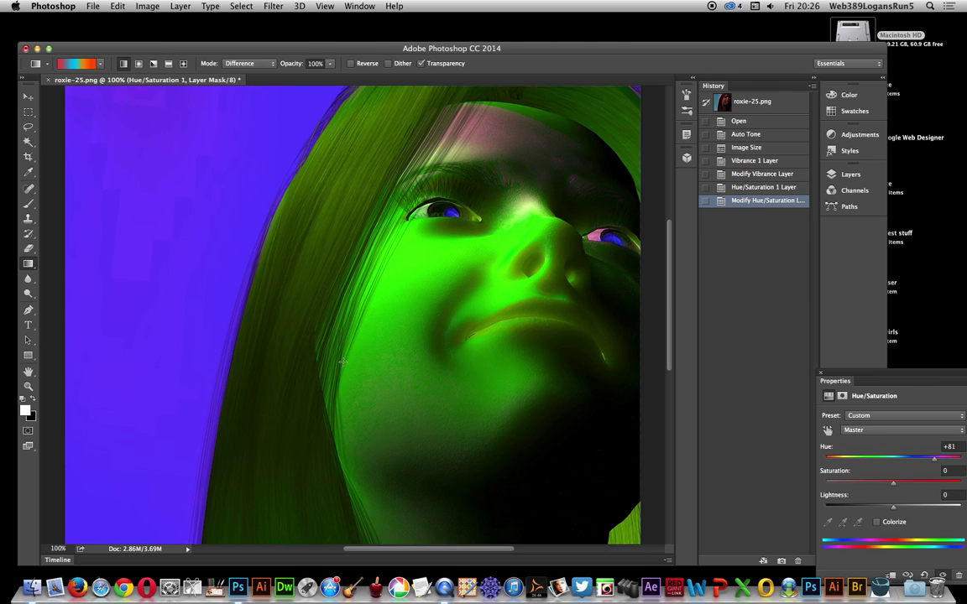
pyautogui.click(91, 7)
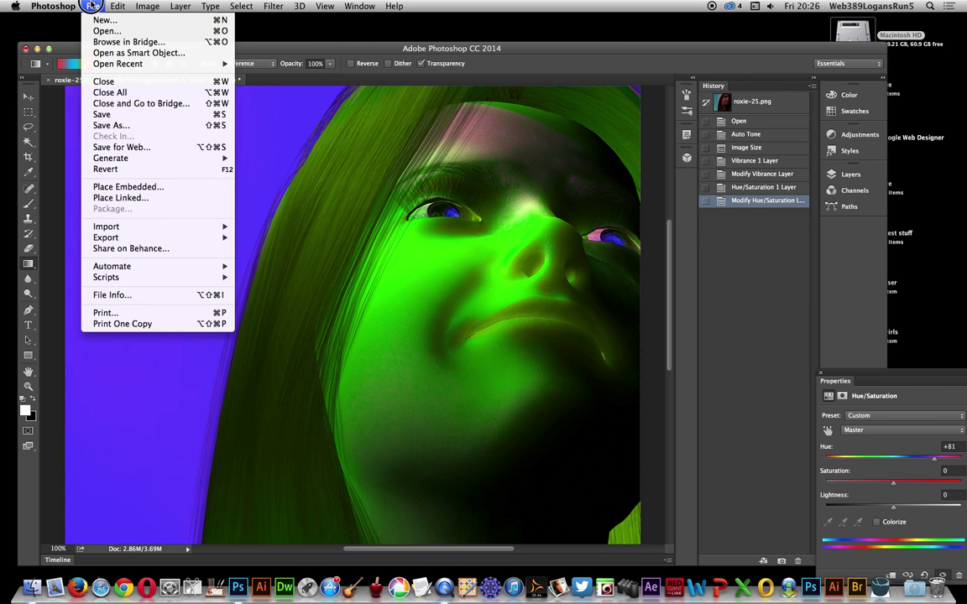
pyautogui.moveTo(139, 238)
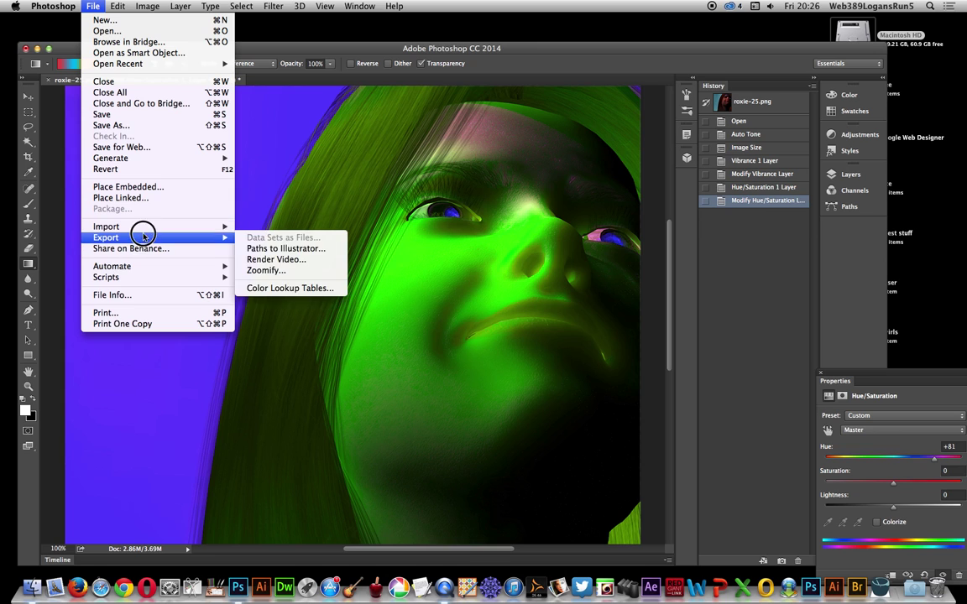
pyautogui.click(276, 288)
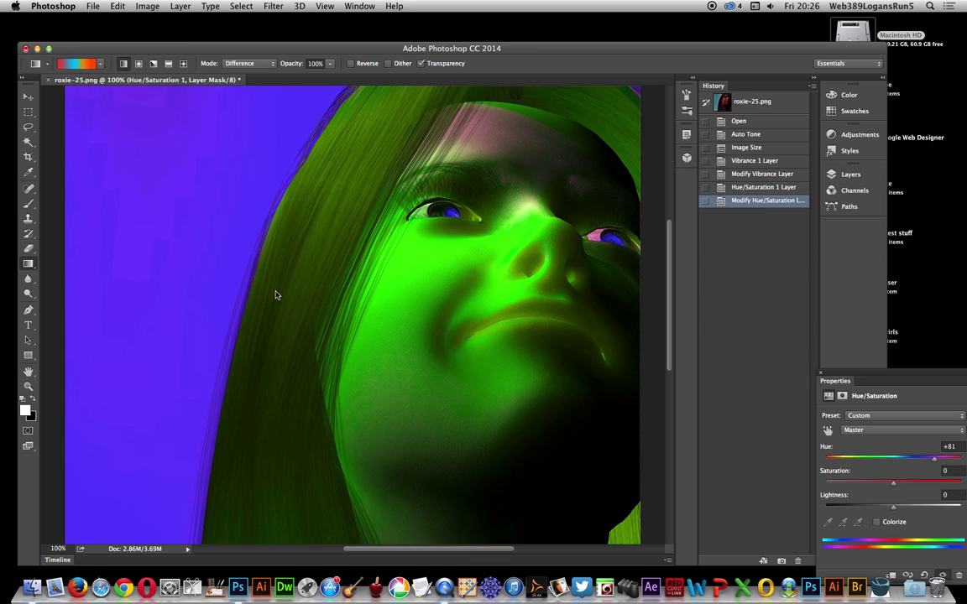
pyautogui.moveTo(400, 128); pyautogui.dragTo(364, 147)
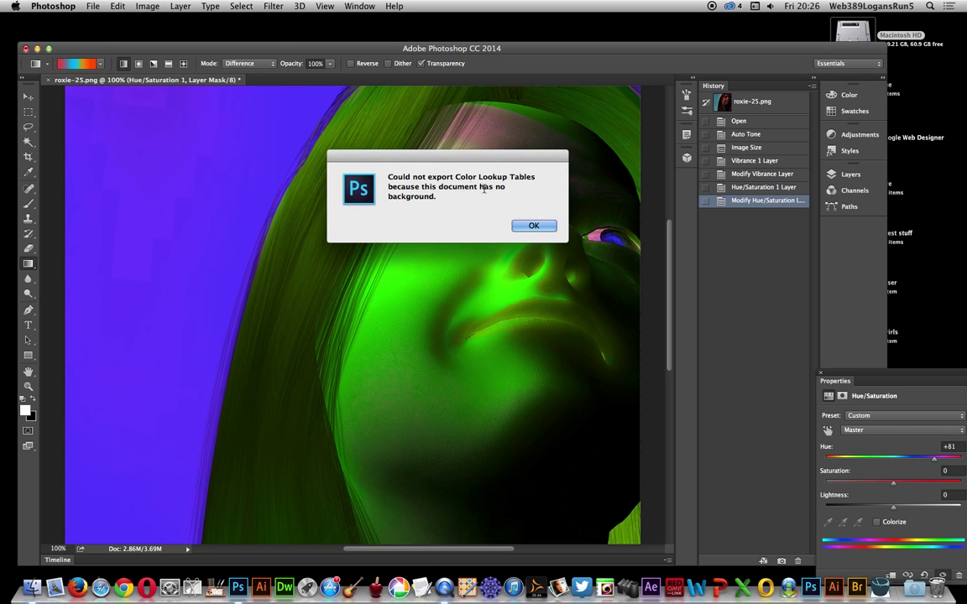
pyautogui.click(536, 227)
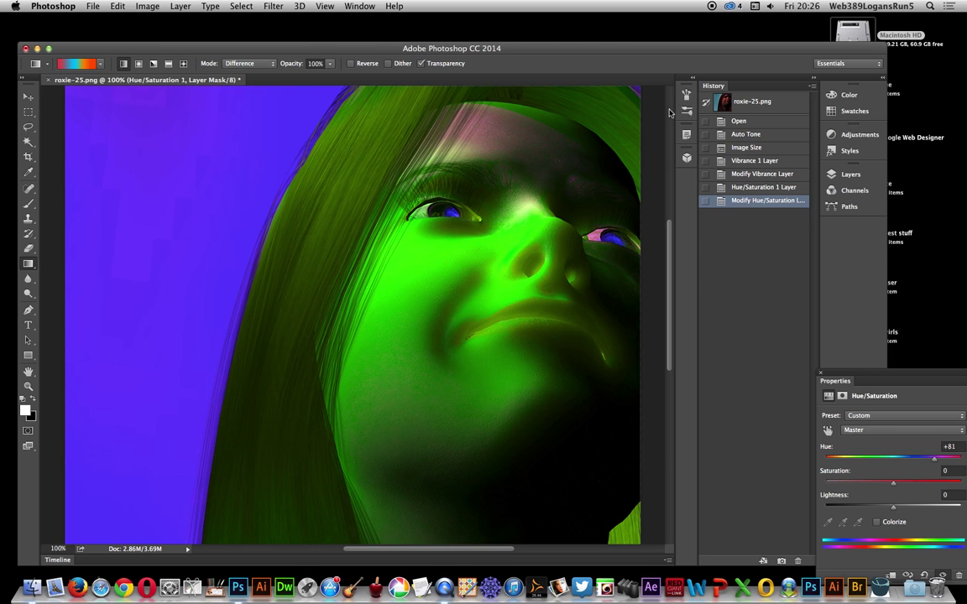
# - Float the Layers panel over the canvas and enlarge it to reveal Layer 0
pyautogui.click(853, 174)
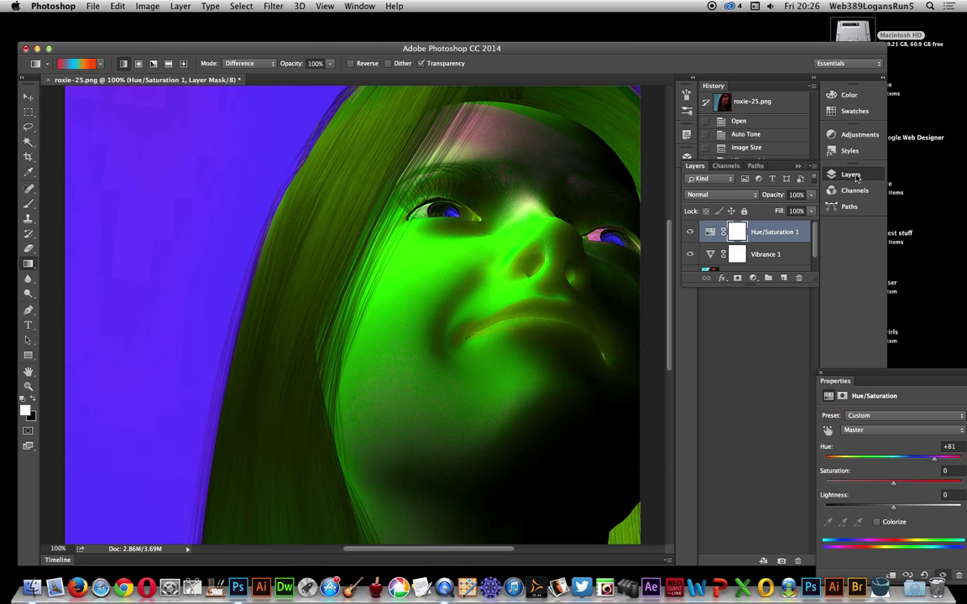
pyautogui.moveTo(695, 166); pyautogui.dragTo(639, 294)
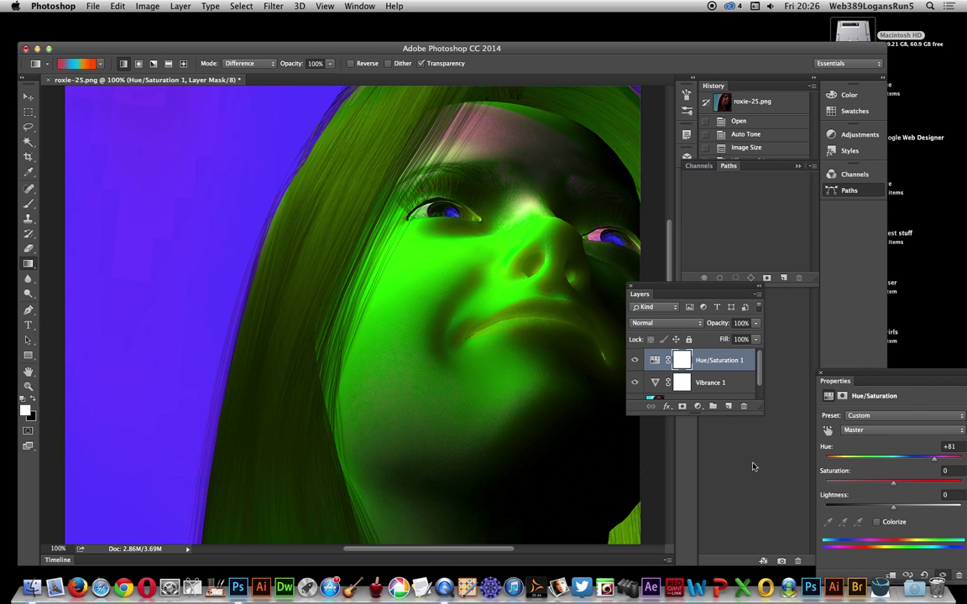
pyautogui.moveTo(759, 410); pyautogui.dragTo(764, 473)
# - Convert Layer 0 into a Background layer beneath the adjustment layers
pyautogui.click(713, 405)
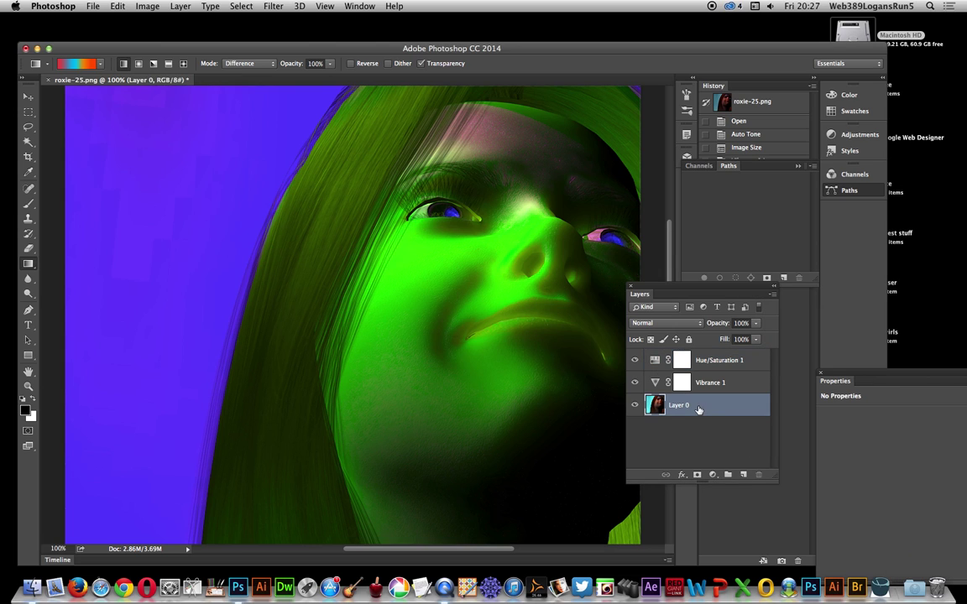
pyautogui.click(181, 6)
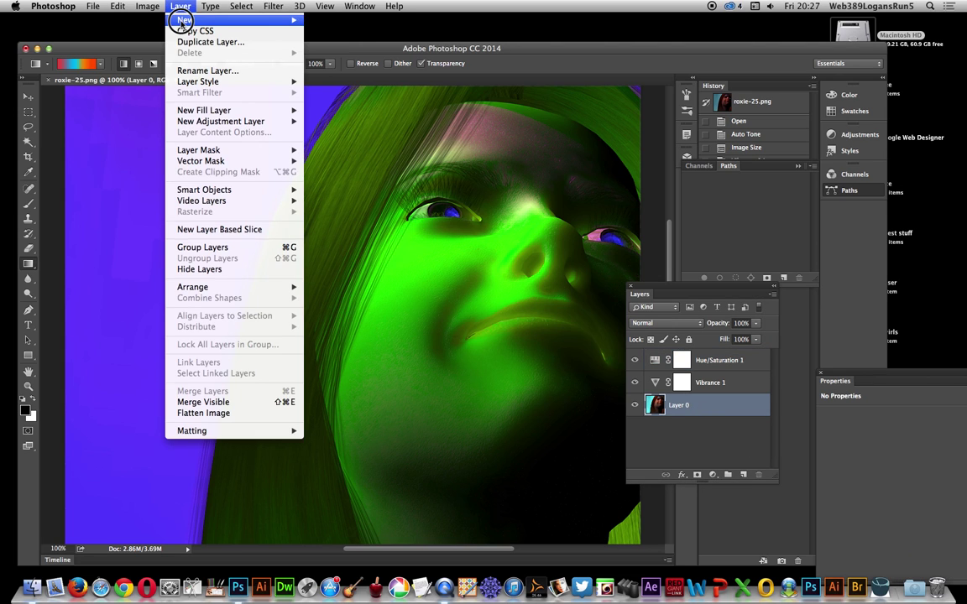
pyautogui.moveTo(191, 20)
pyautogui.click(312, 37)
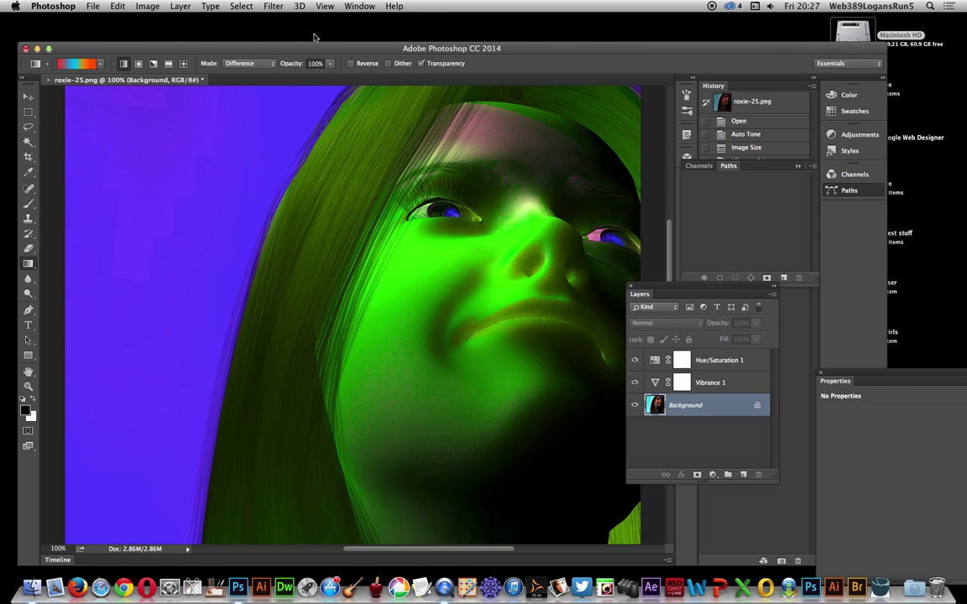
pyautogui.click(92, 7)
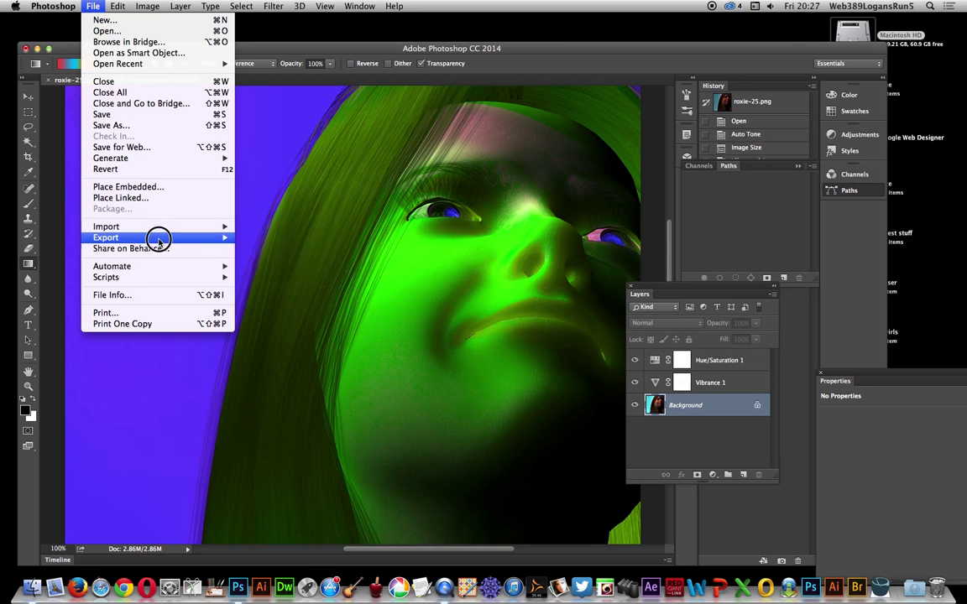
# - Export Color Lookup Tables with the description 'rox'
pyautogui.moveTo(155, 237)
pyautogui.click(296, 290)
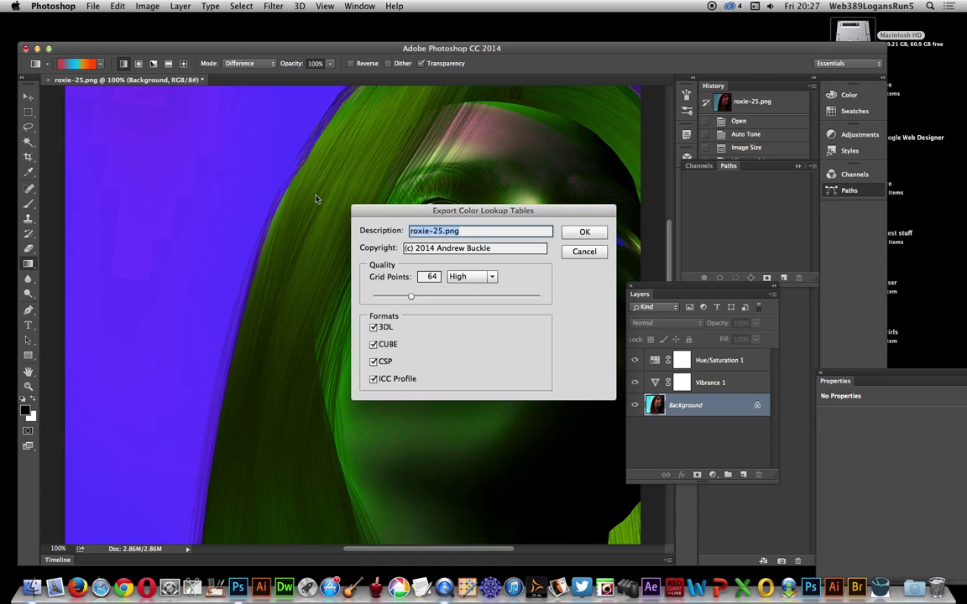
pyautogui.write('rox')
pyautogui.click(585, 231)
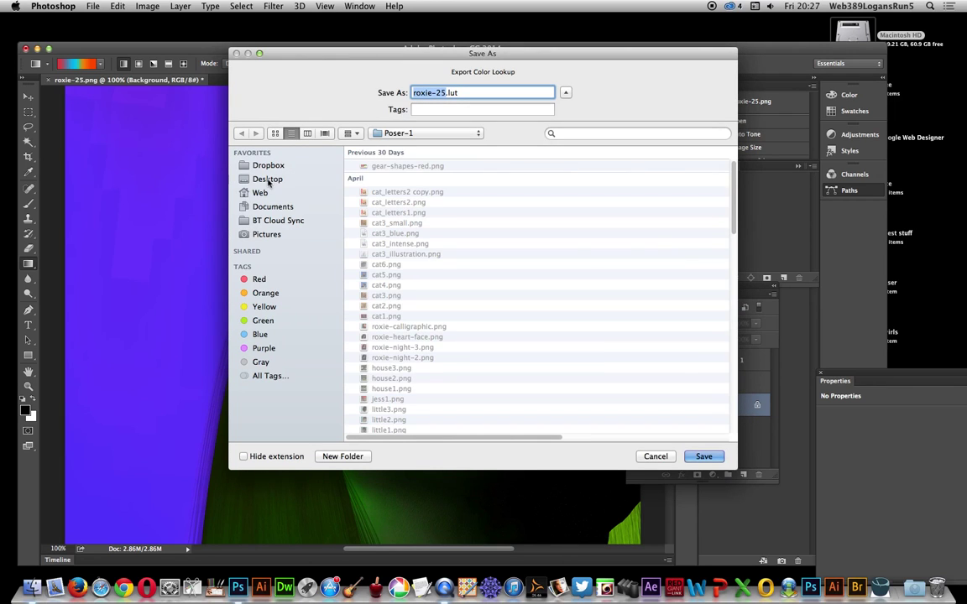
# - Save the lookup tables as 'rox' in the test folder on the Desktop
pyautogui.click(268, 180)
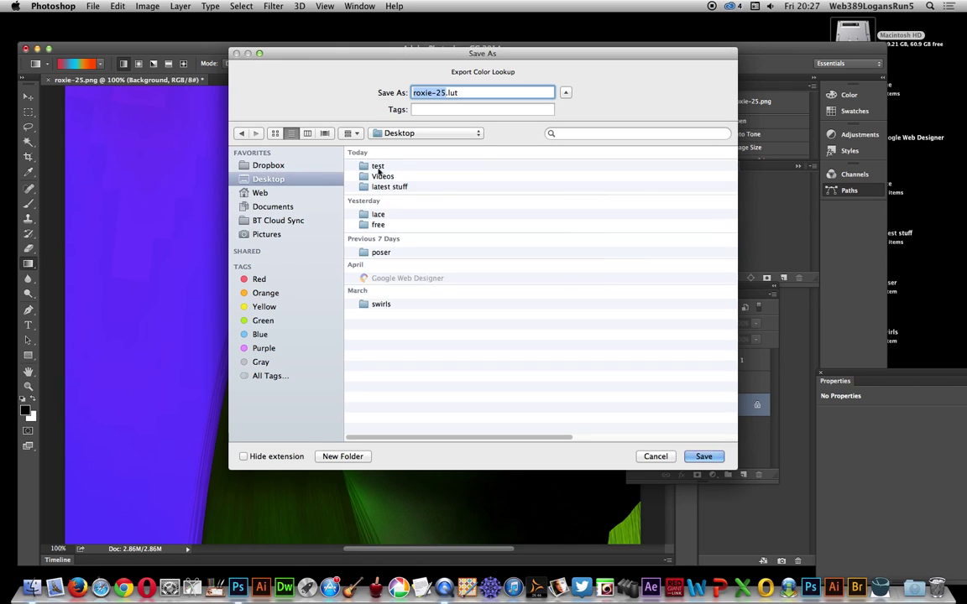
pyautogui.click(378, 166)
pyautogui.doubleClick(378, 166)
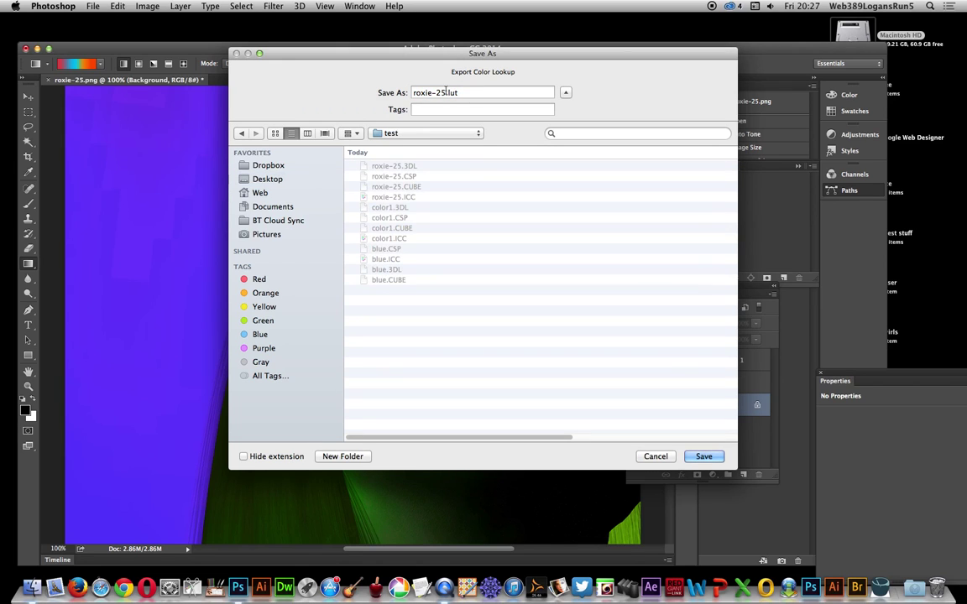
pyautogui.click(403, 93)
pyautogui.write('rox')
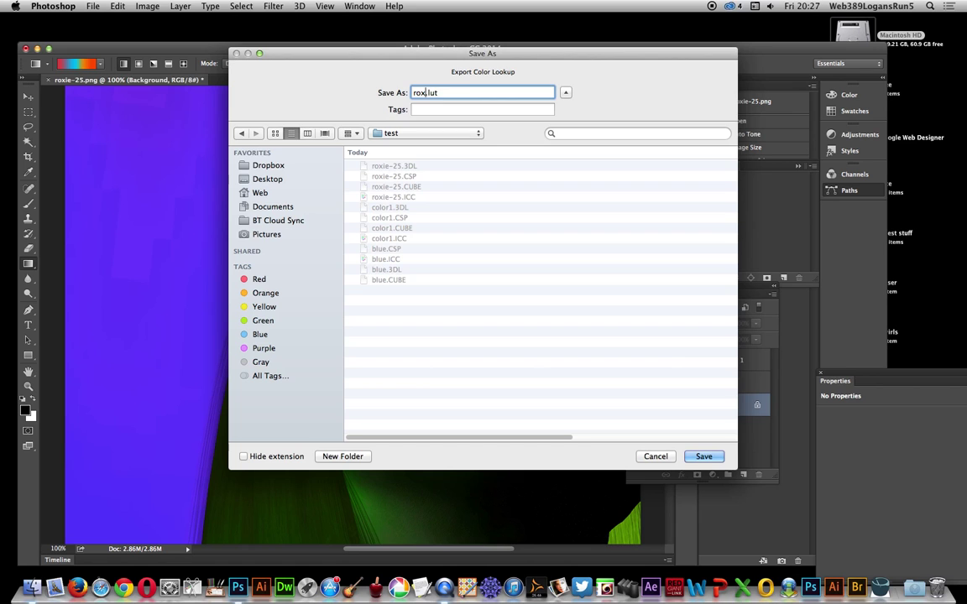
pyautogui.press('Return')
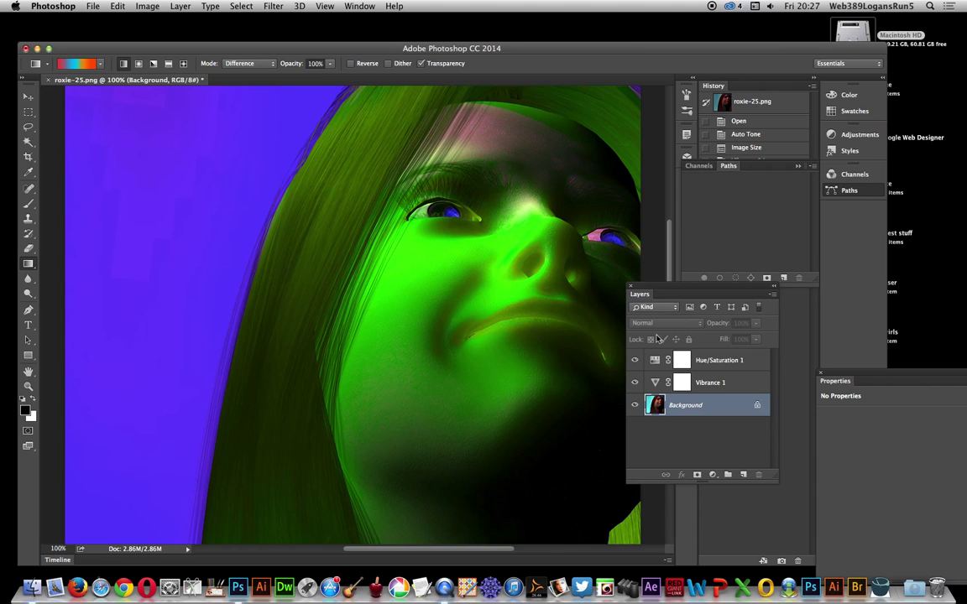
# - Revert to the Image Size history state, then apply a Color Lookup using rox.3DL
pyautogui.click(747, 147)
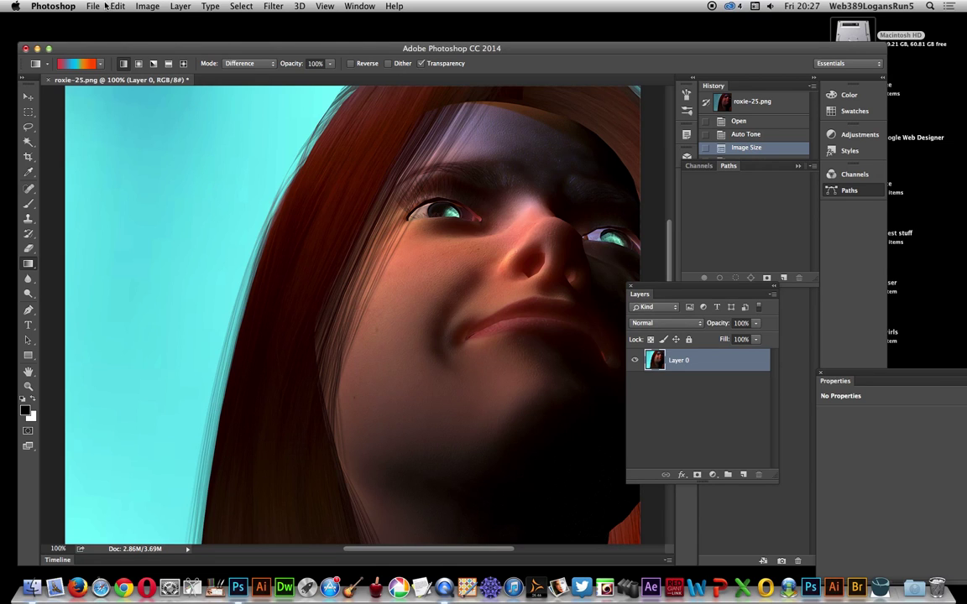
pyautogui.click(148, 7)
pyautogui.moveTo(160, 37)
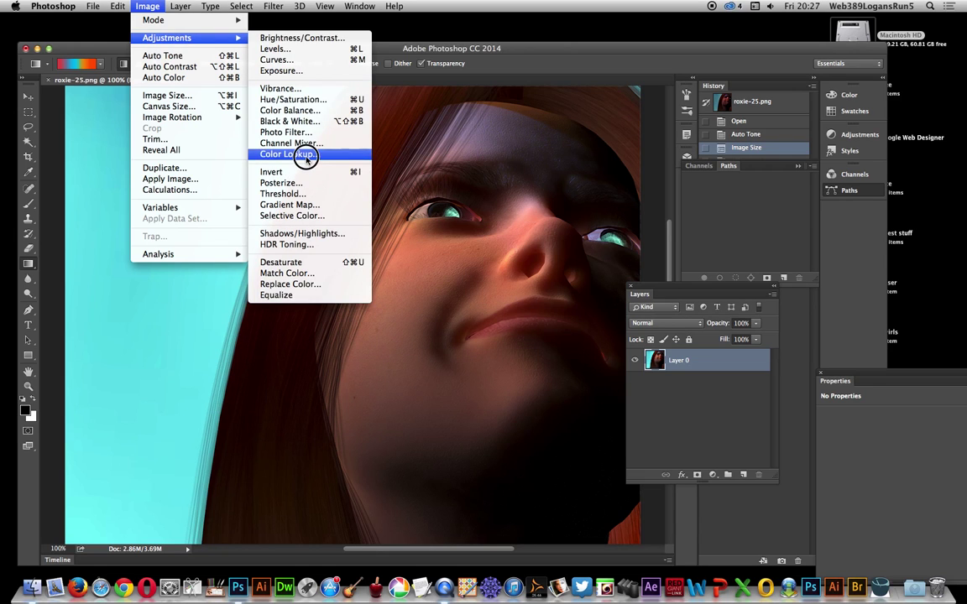
pyautogui.click(305, 158)
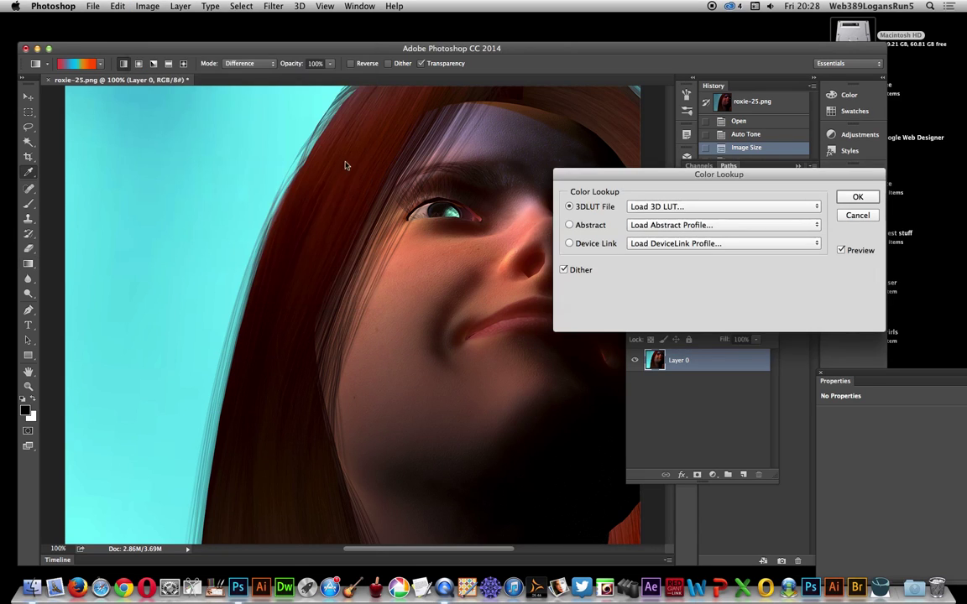
pyautogui.click(643, 208)
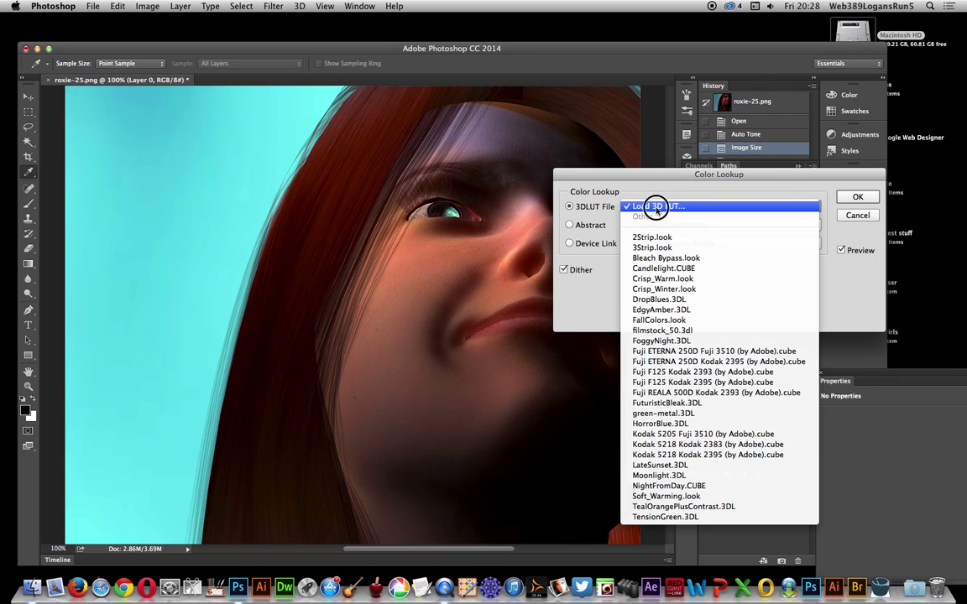
pyautogui.click(656, 207)
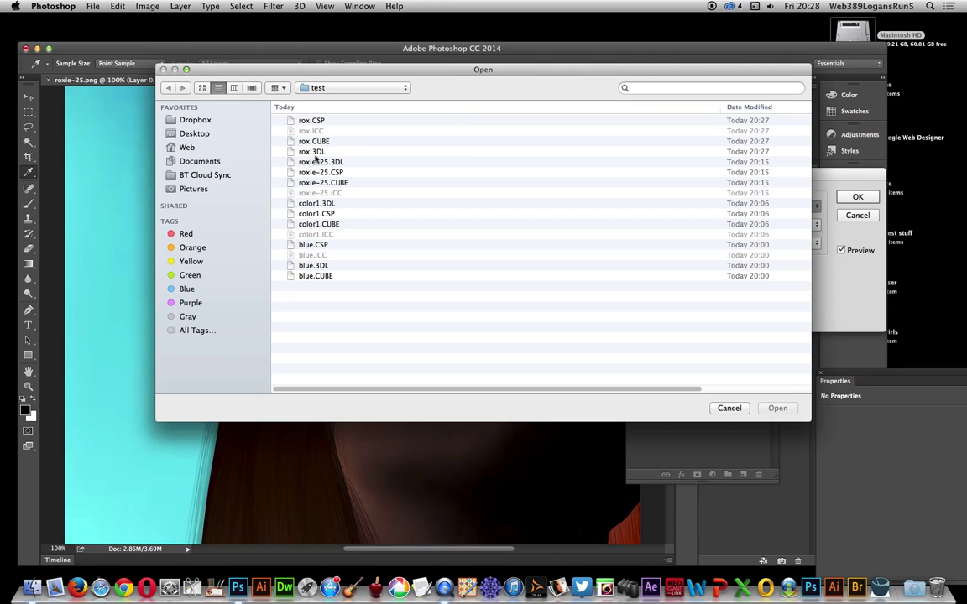
pyautogui.click(285, 151)
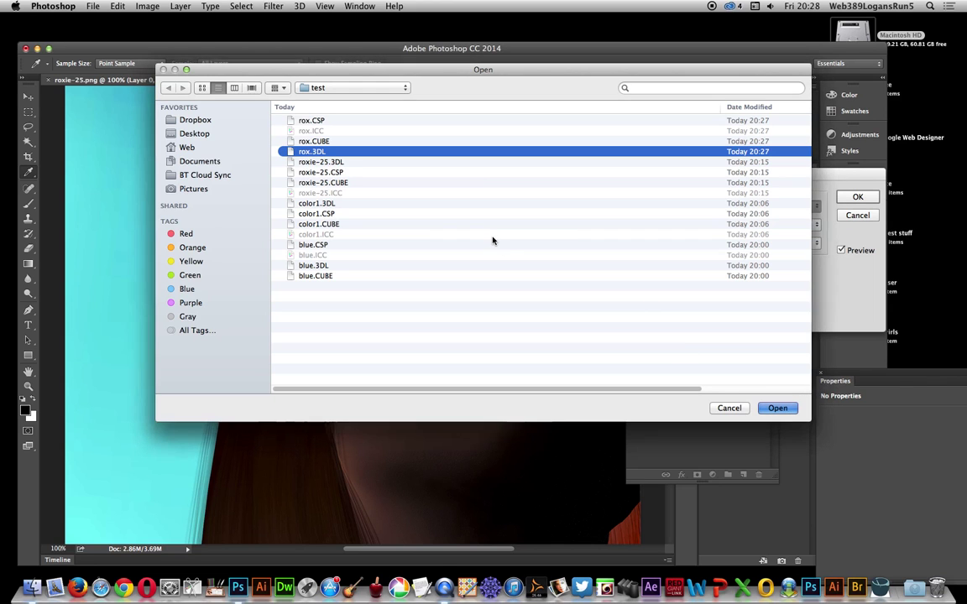
pyautogui.press('Return')
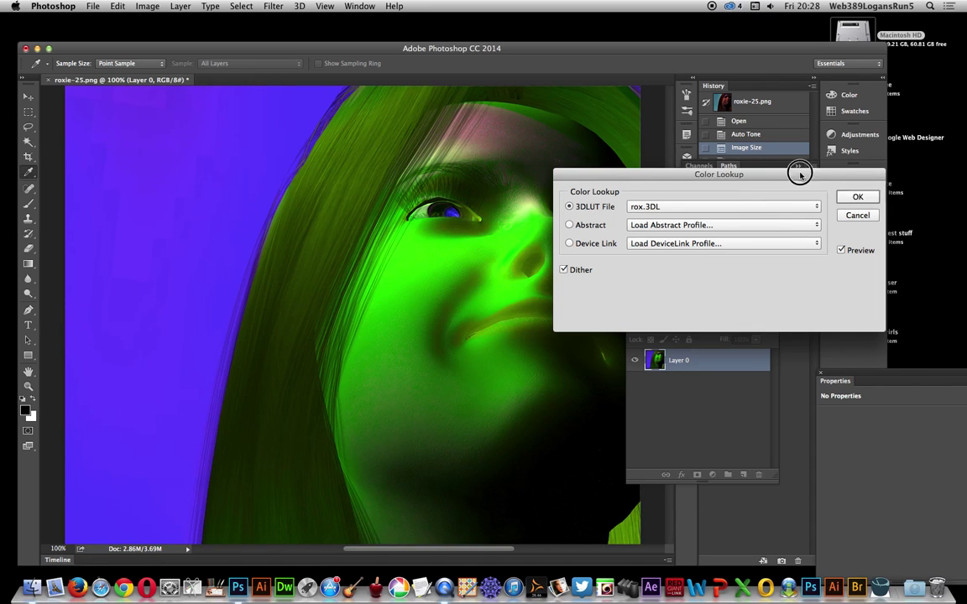
pyautogui.click(858, 197)
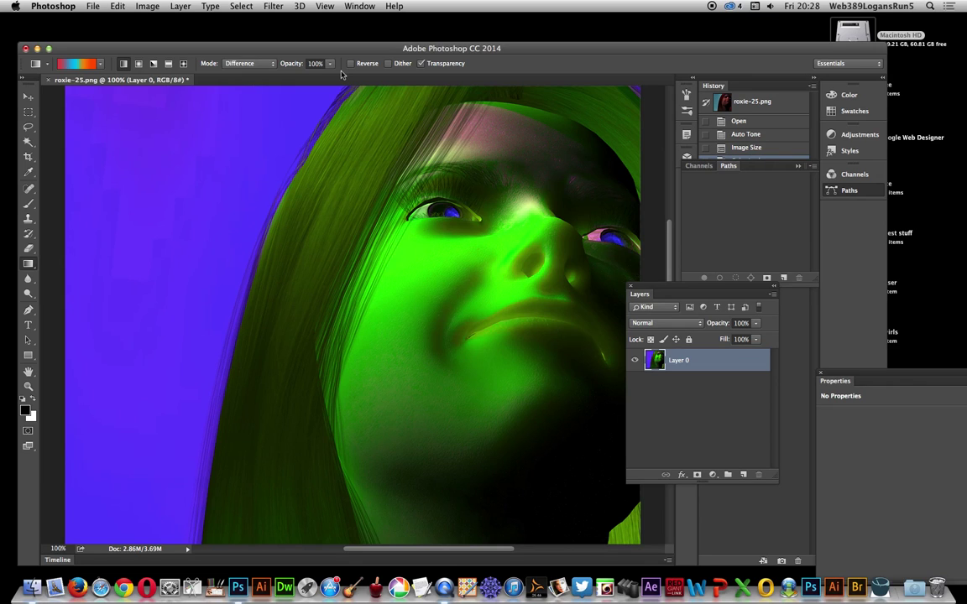
pyautogui.click(95, 8)
# - Open cat2.png, apply the rox.3DL Color Lookup to it, then return to roxie-25.png
pyautogui.click(95, 7)
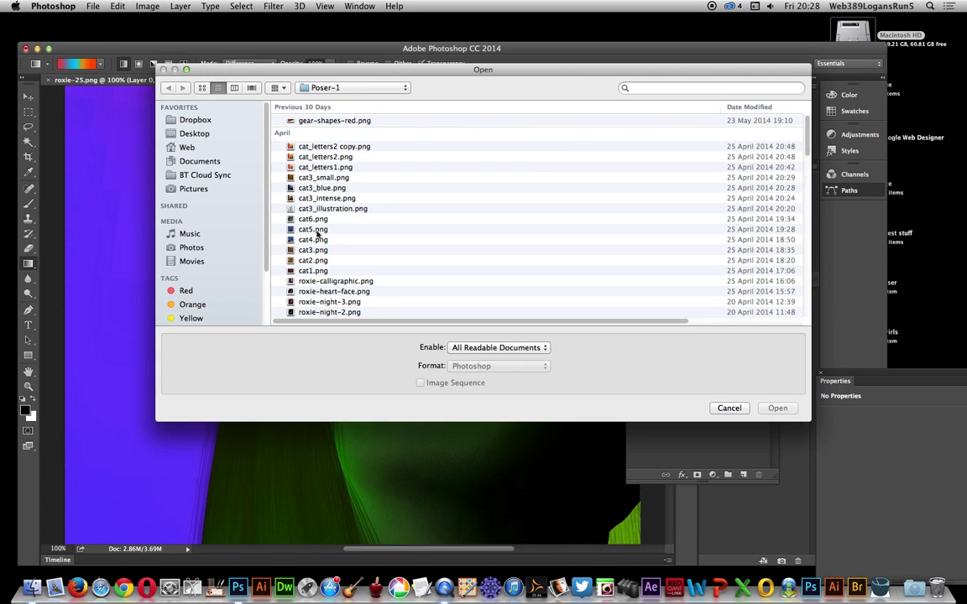
pyautogui.click(313, 263)
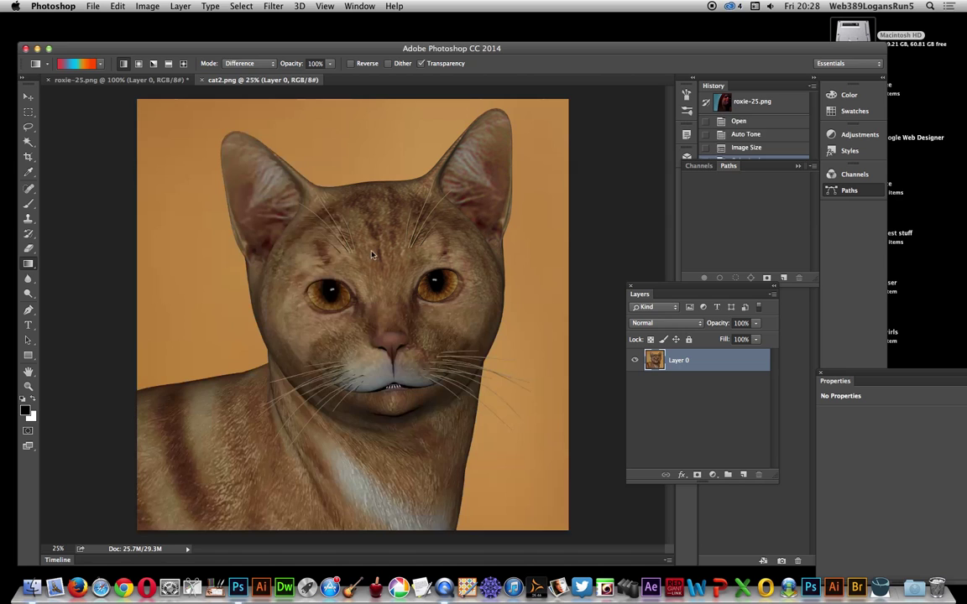
pyautogui.click(146, 6)
pyautogui.moveTo(155, 38)
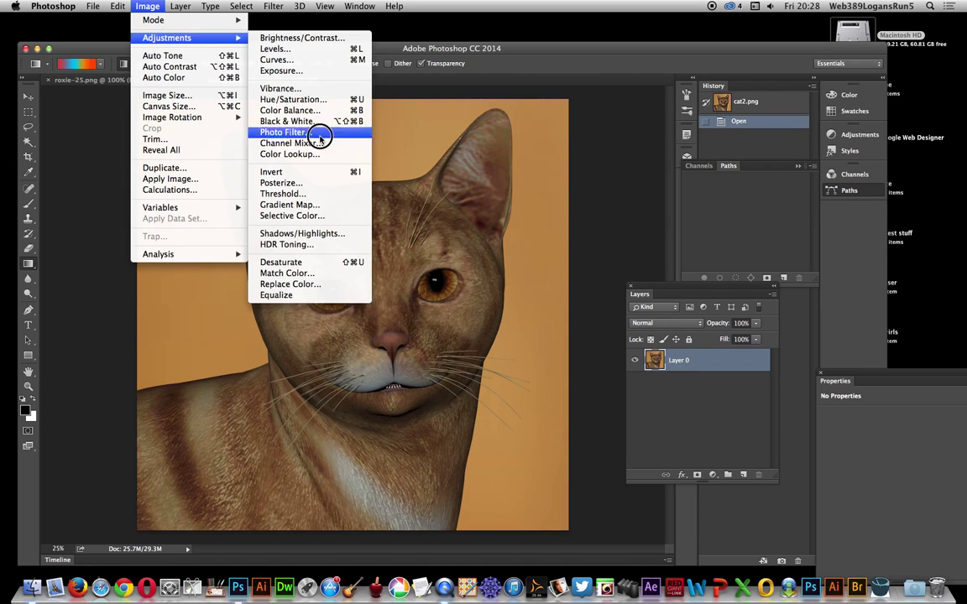
pyautogui.click(323, 154)
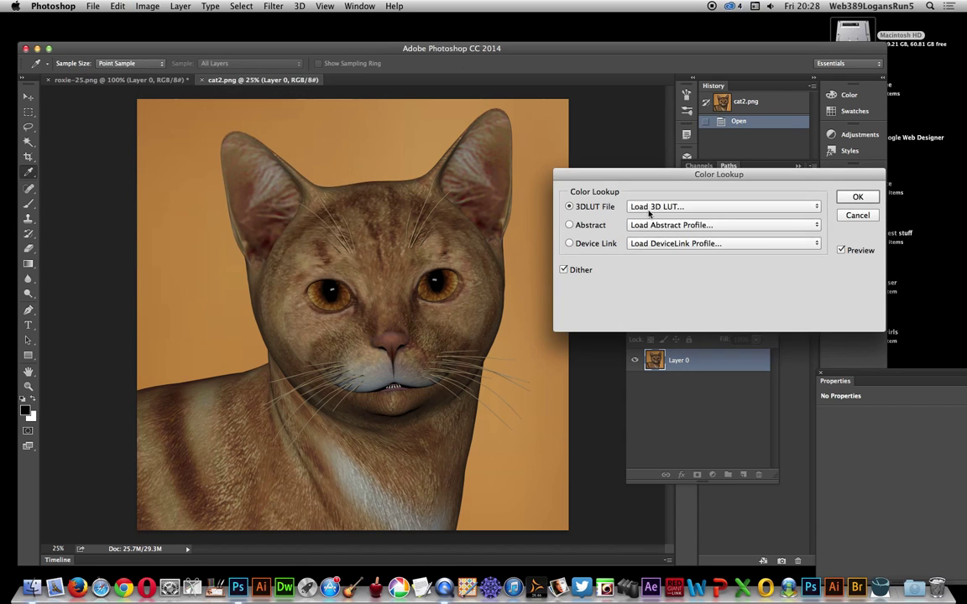
pyautogui.click(655, 214)
pyautogui.click(651, 206)
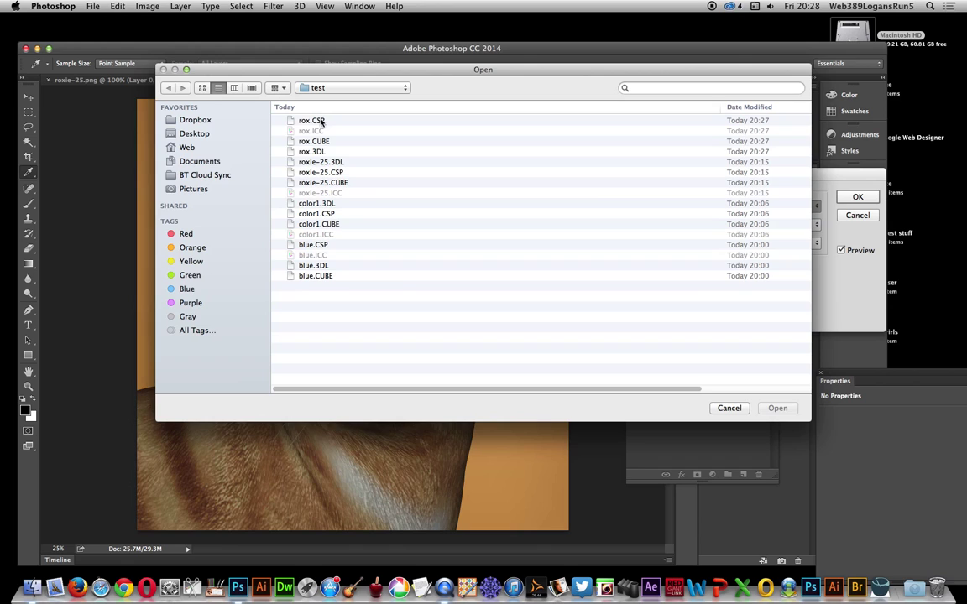
pyautogui.click(319, 153)
pyautogui.click(776, 407)
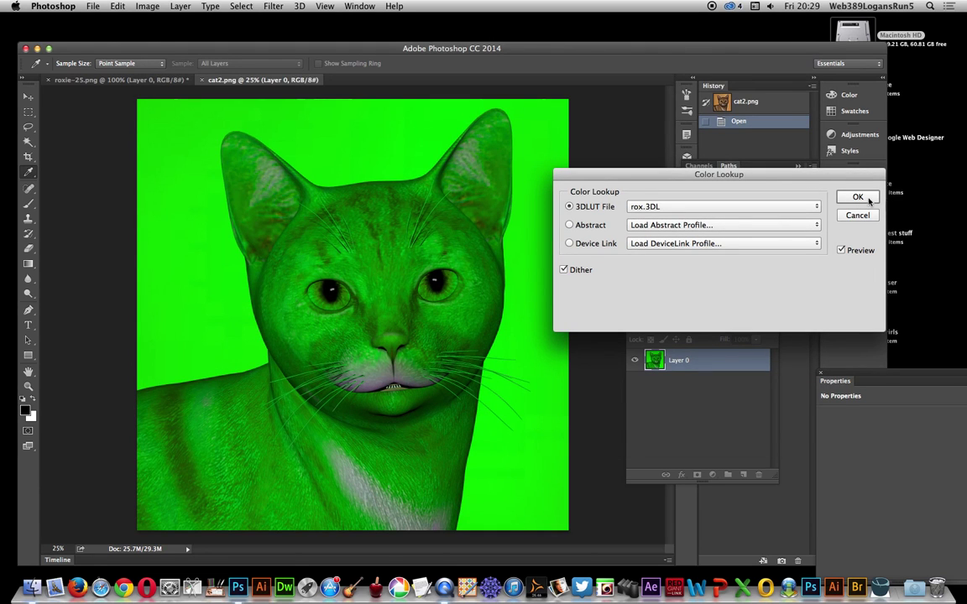
pyautogui.click(864, 198)
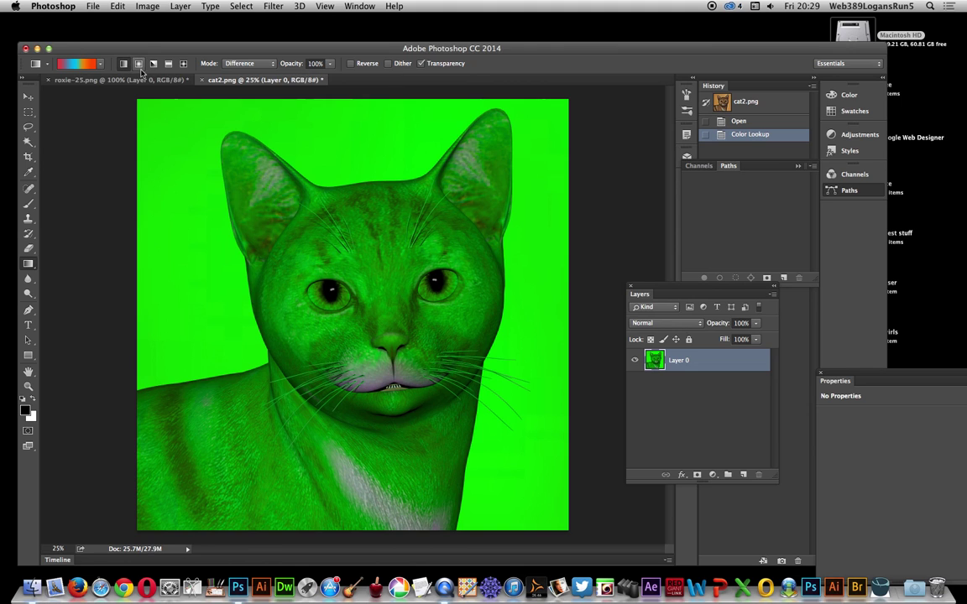
pyautogui.click(145, 80)
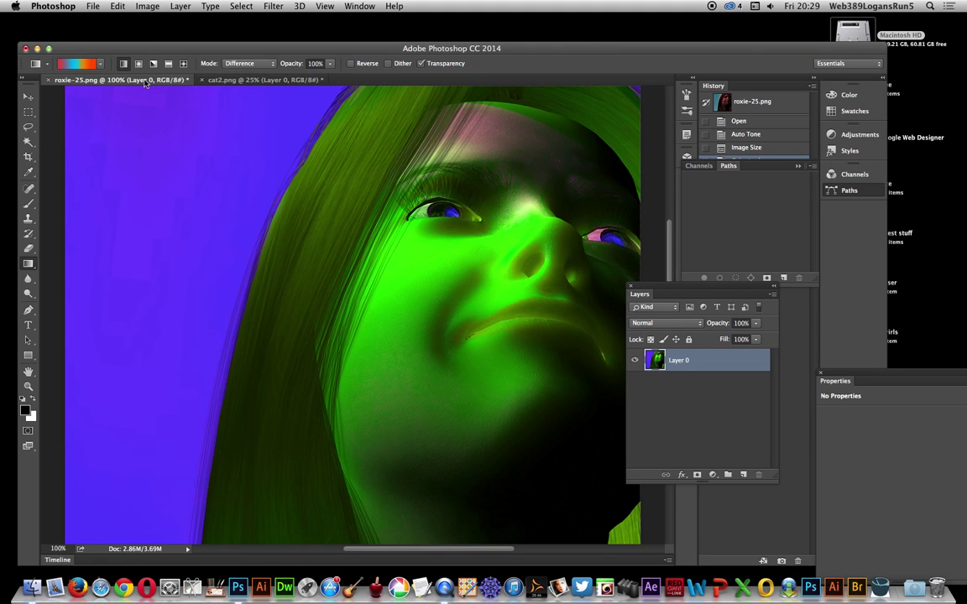